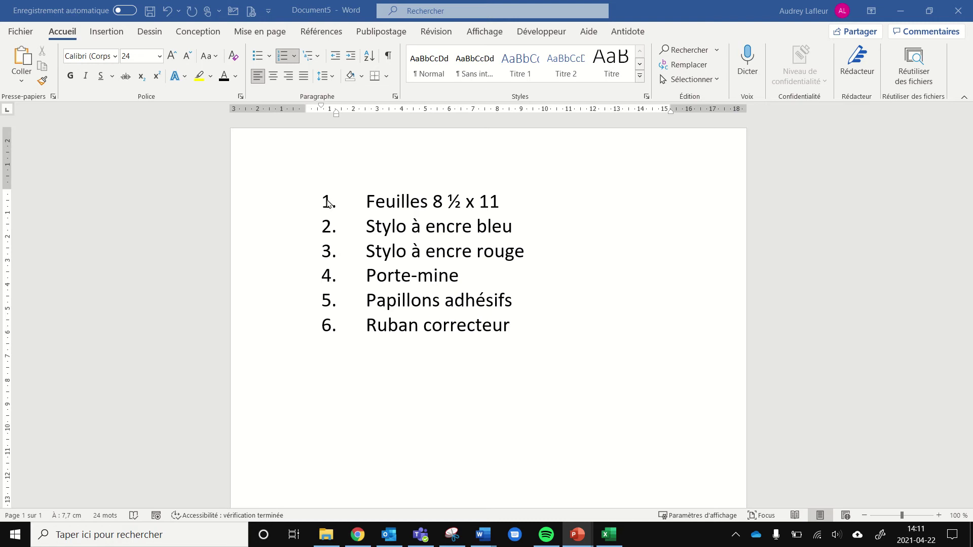
- Define a new number format for the supplies list using the number style "Premier, deuxième, troisième ..."
click(325, 201)
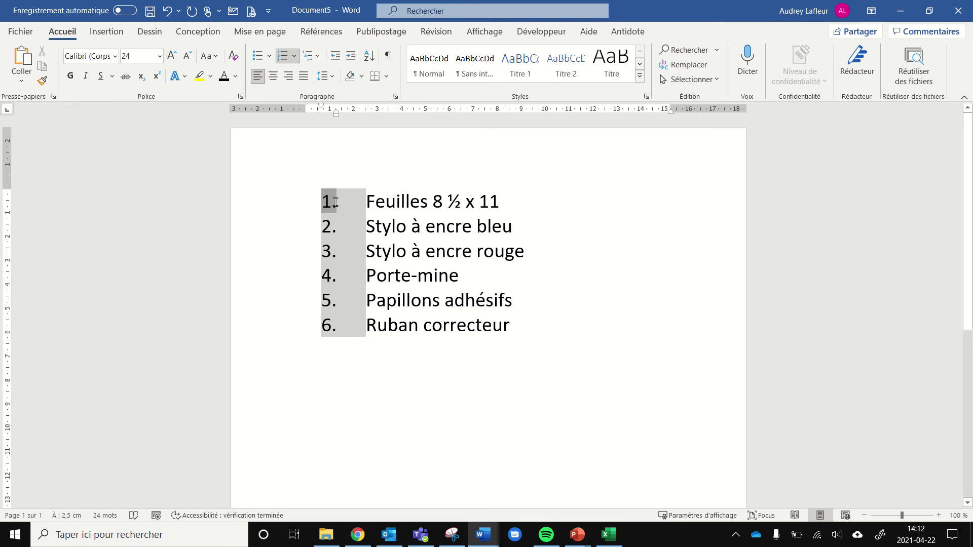
click(295, 56)
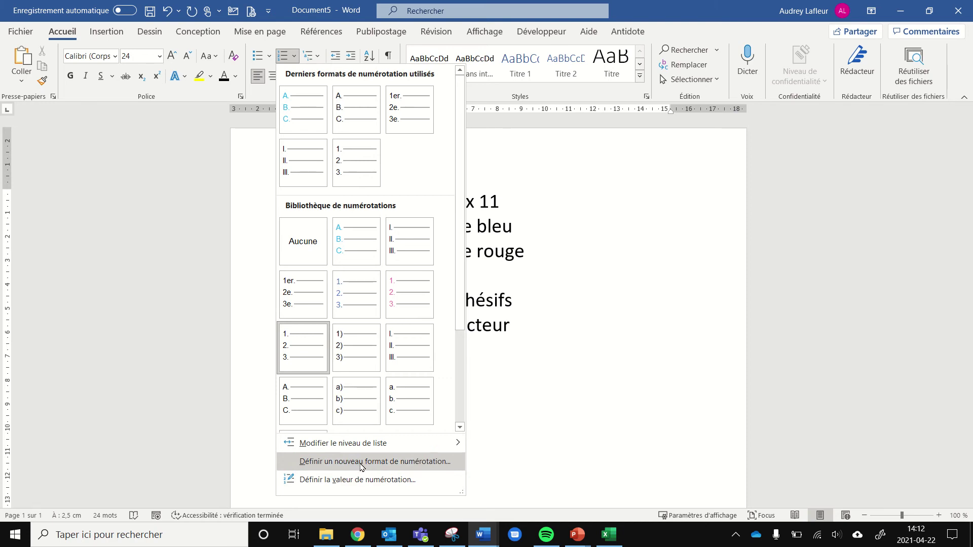
click(362, 461)
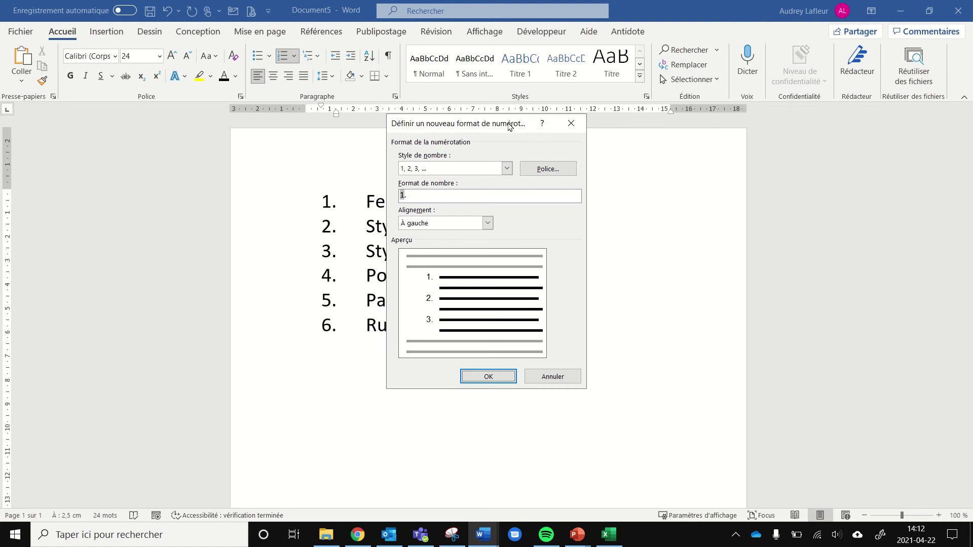
drag(509, 127, 541, 129)
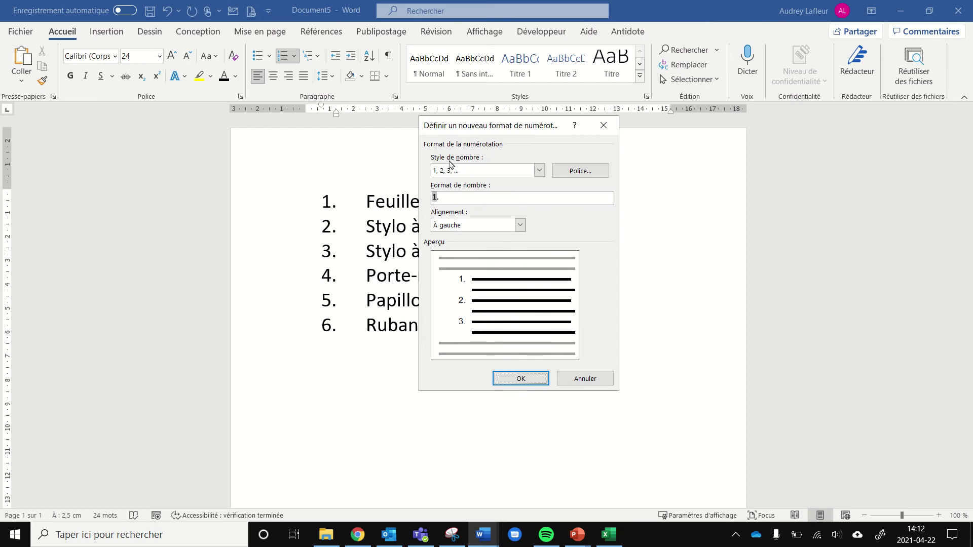
click(539, 171)
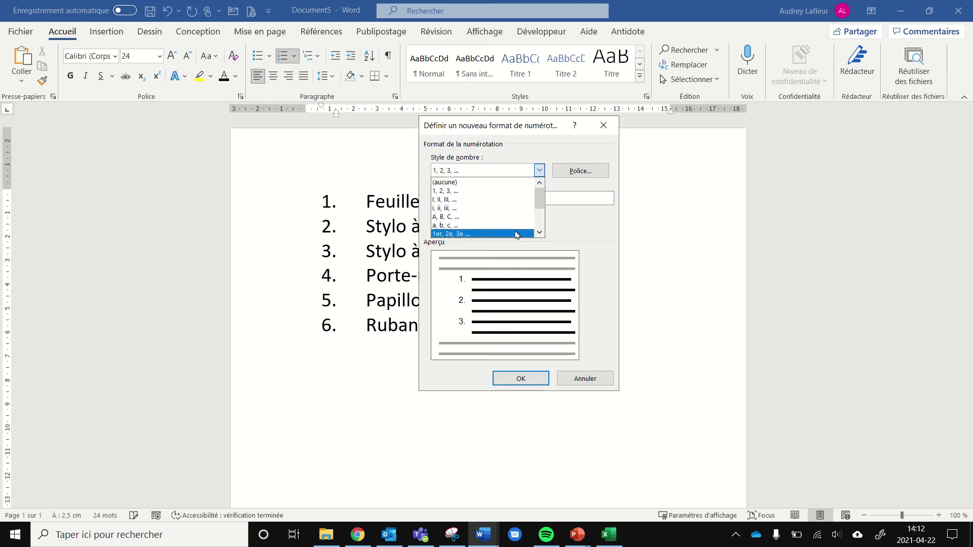
scroll(540, 232, down, 5)
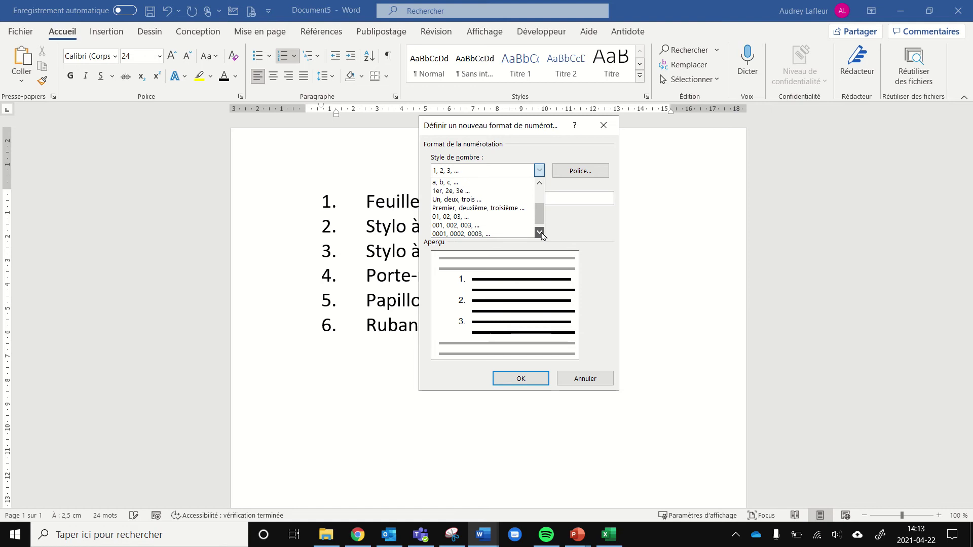
click(497, 207)
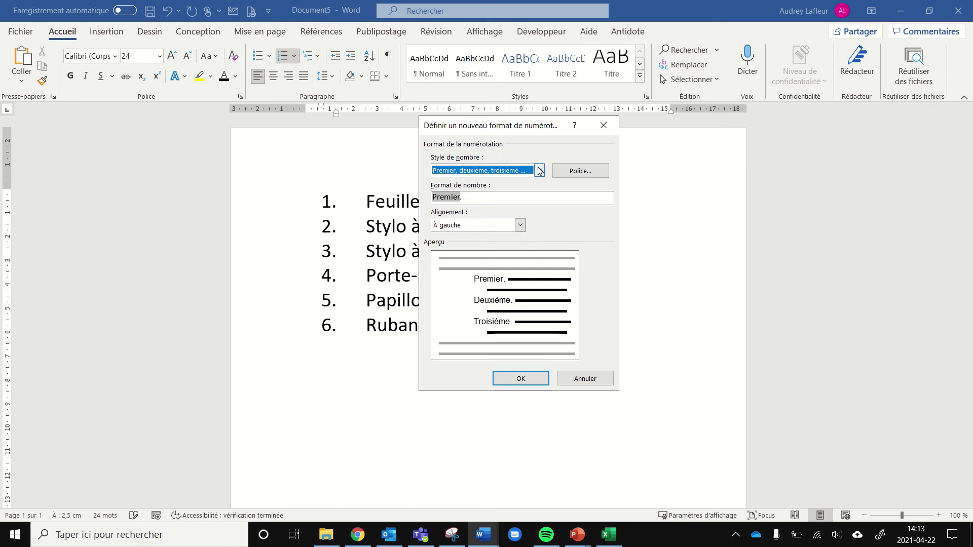
- Set the font color of the list numbers to the orange theme color and apply the new number format
click(581, 172)
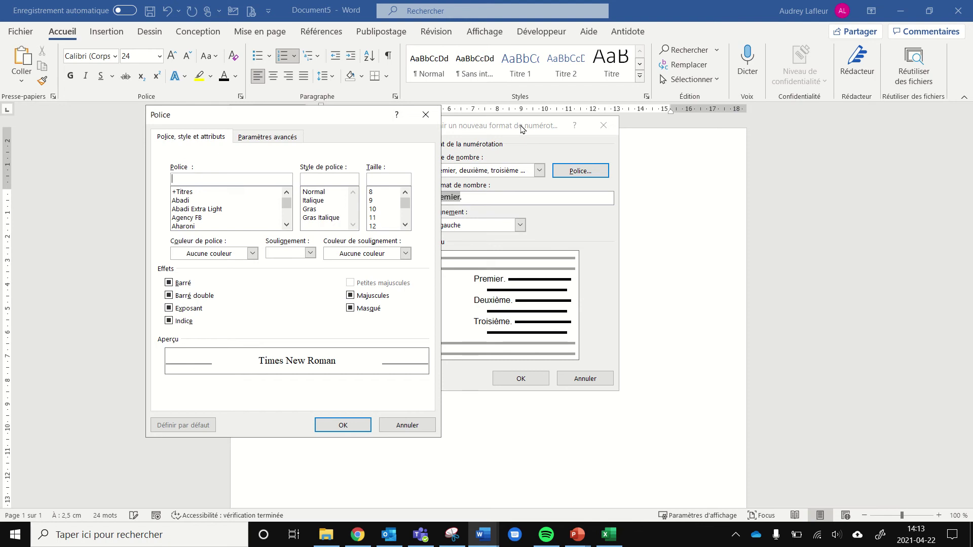
click(253, 254)
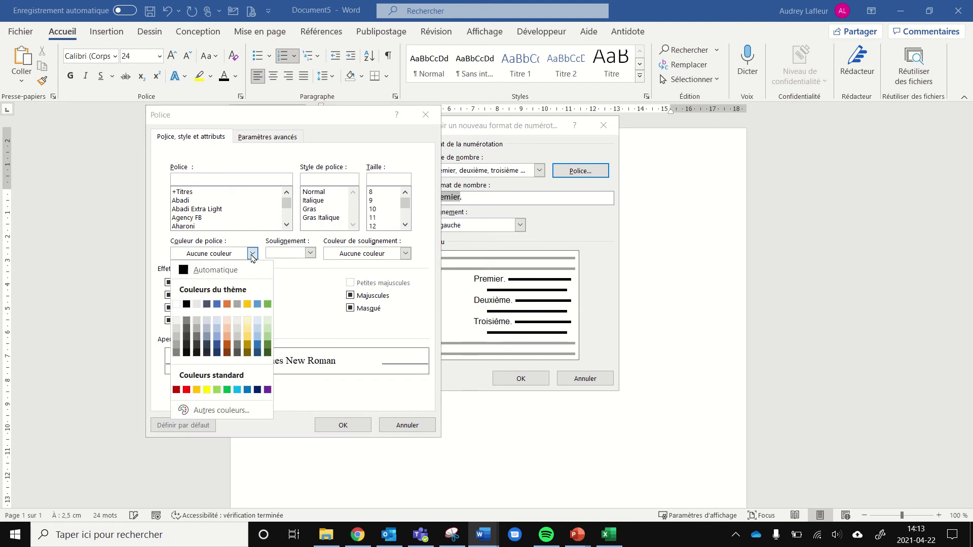
click(227, 304)
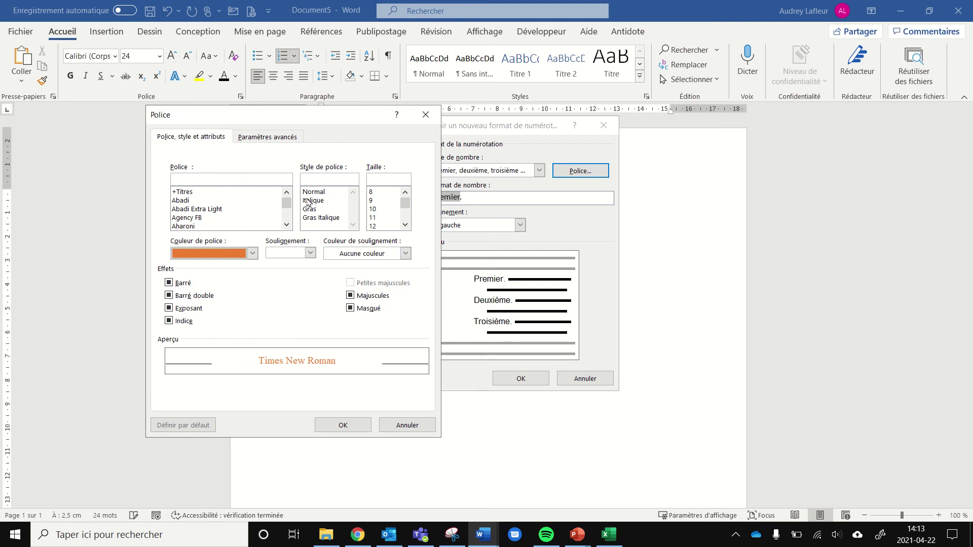
click(345, 430)
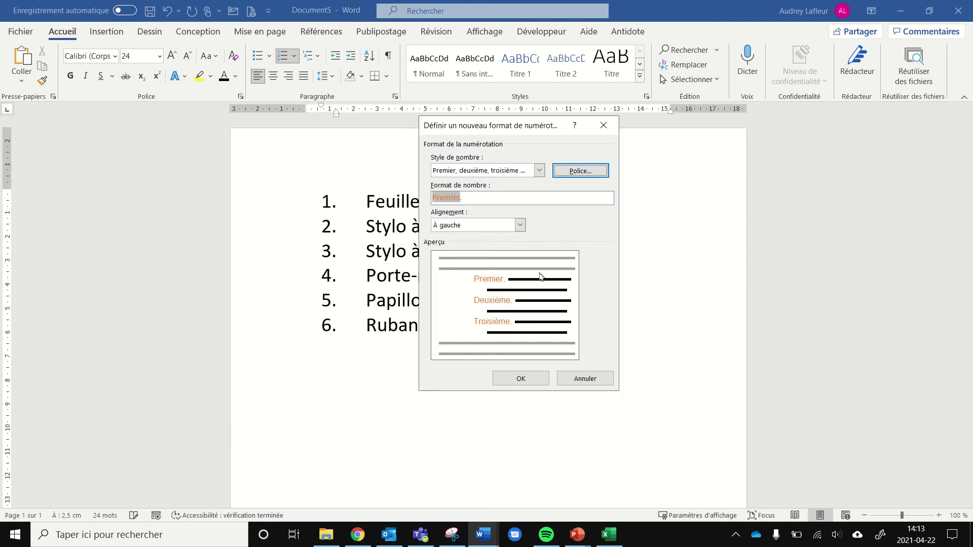
click(527, 383)
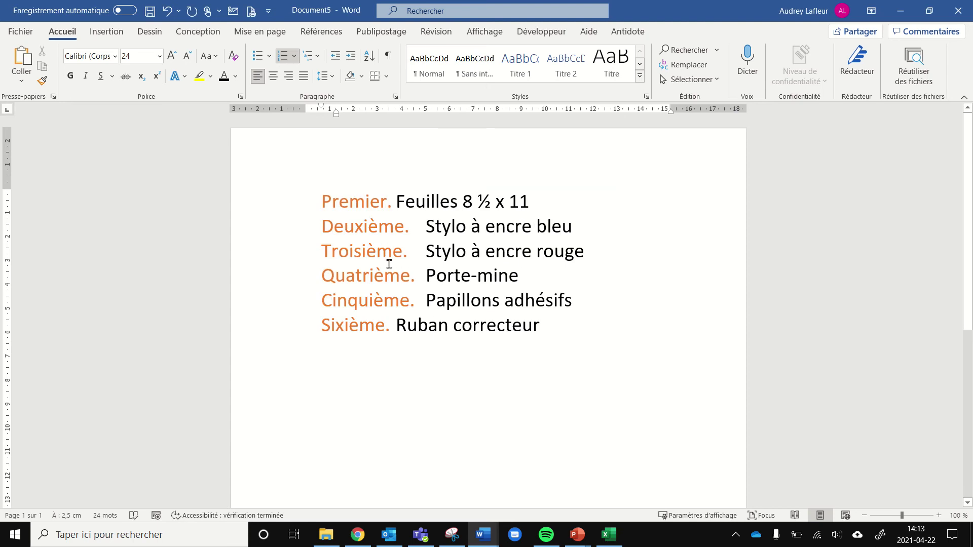
- Reset the font color of the ordinal list numbers to Automatique through a new number format
click(354, 202)
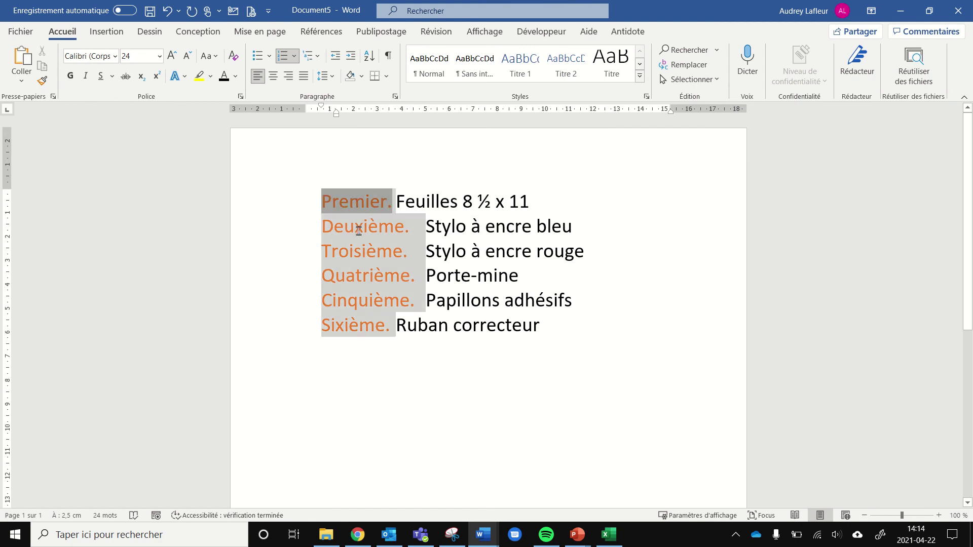
click(294, 57)
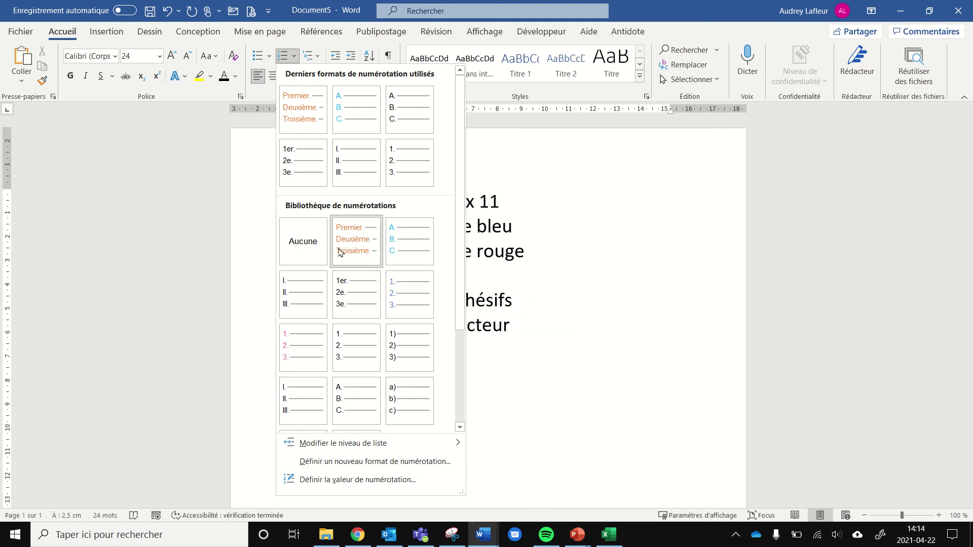
click(356, 461)
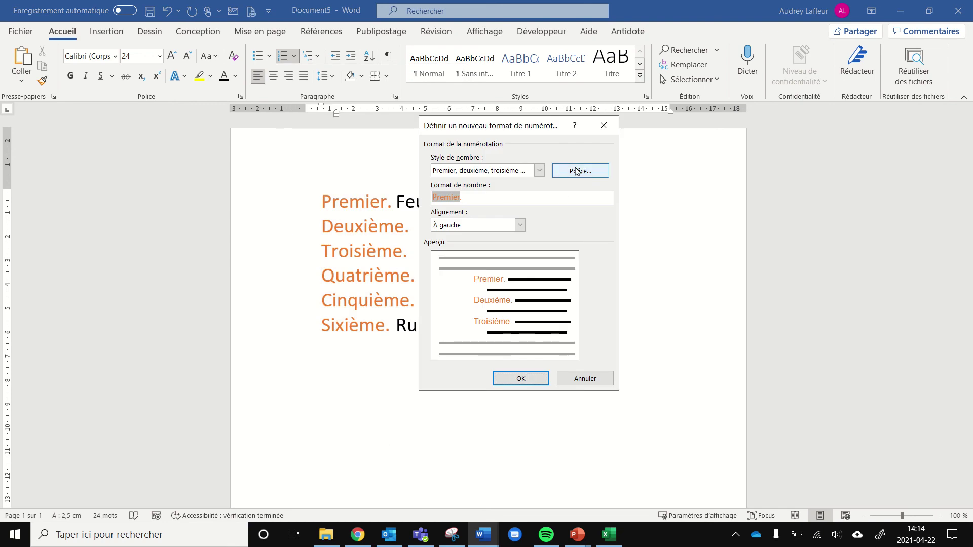
click(575, 171)
click(253, 253)
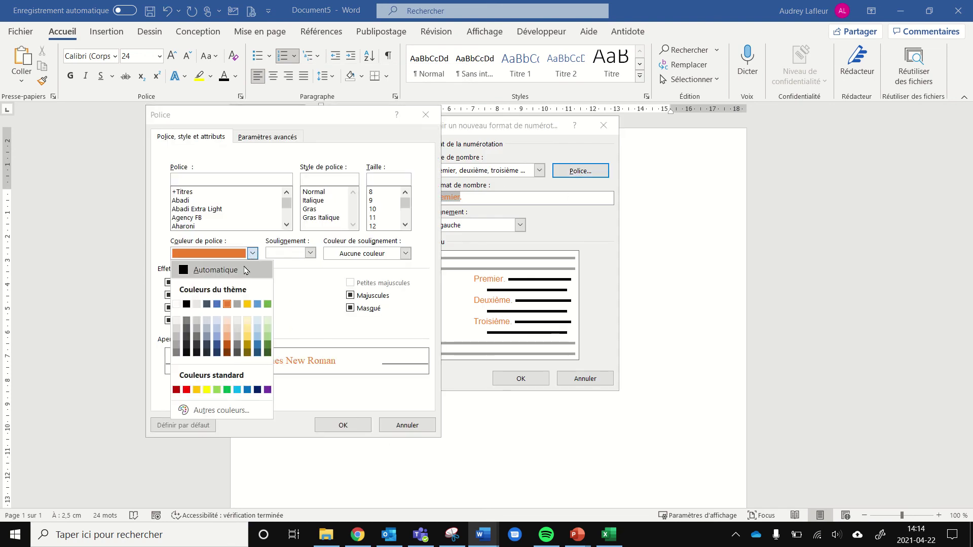
click(242, 273)
click(347, 426)
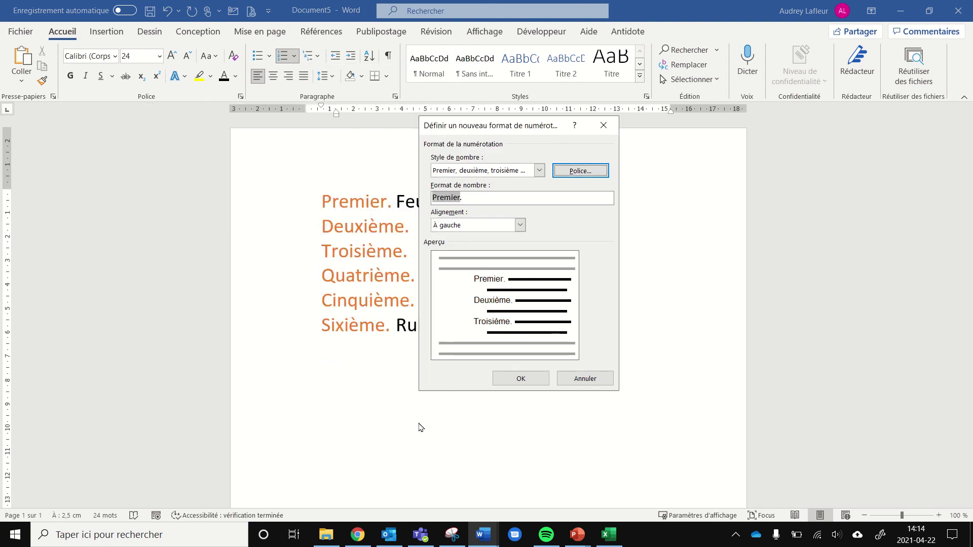
click(522, 380)
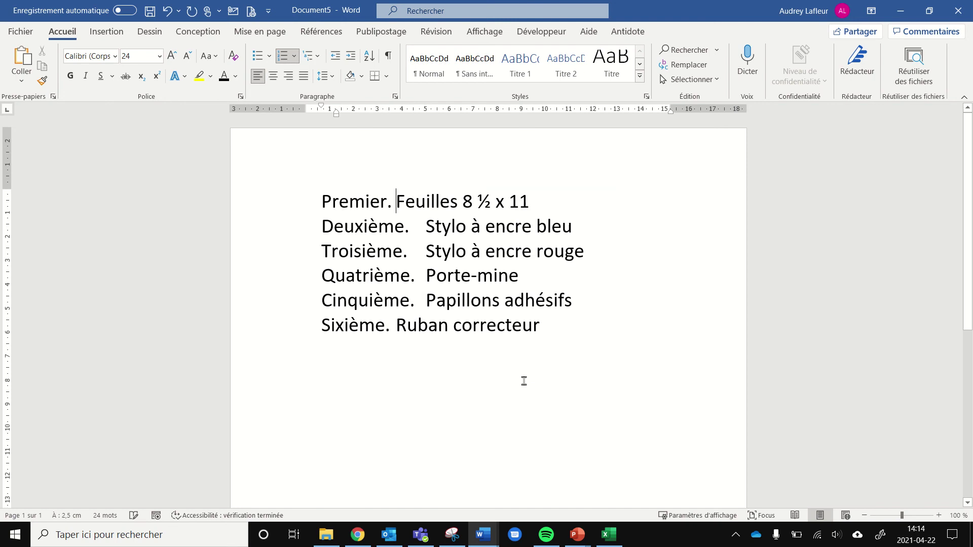
- Convert the numbered list to round bullets and open the definition of a new bullet for it
click(346, 199)
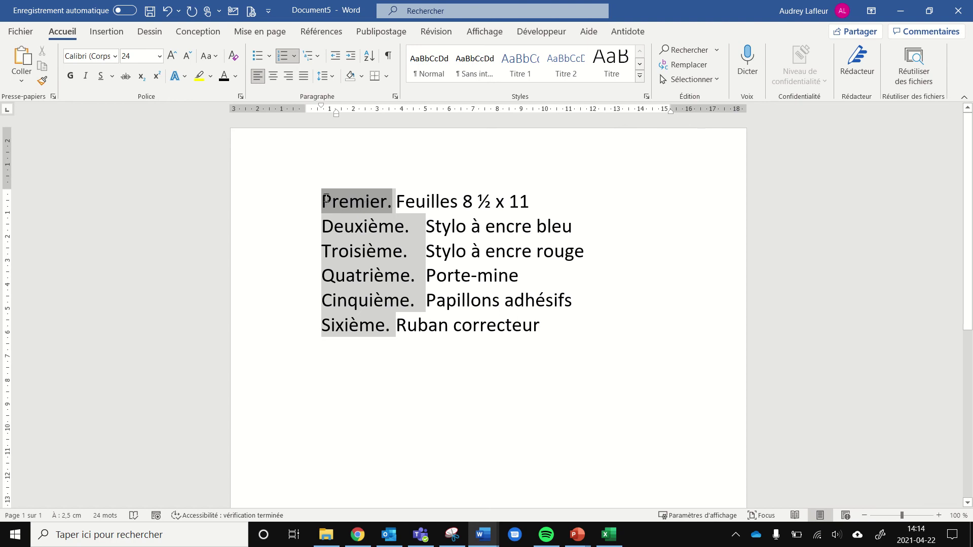
click(259, 57)
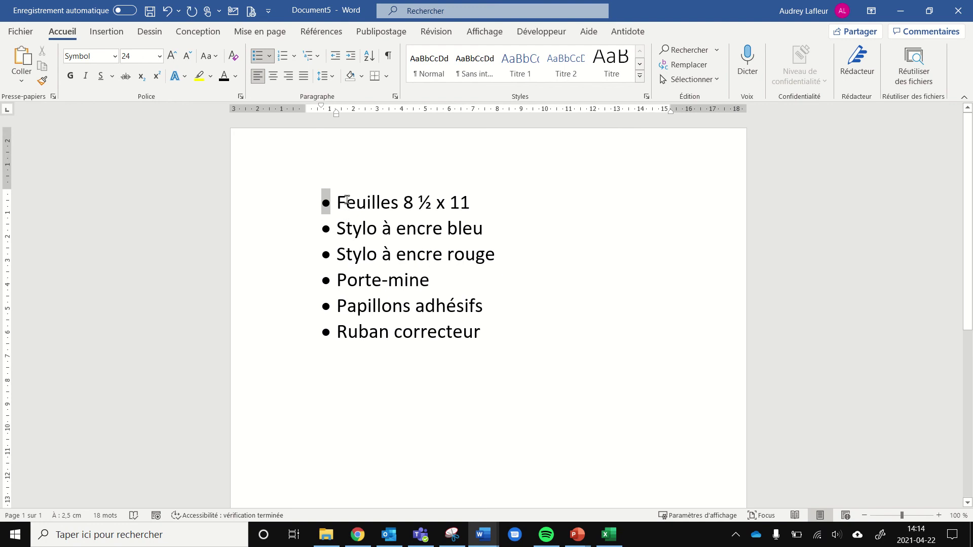
click(325, 204)
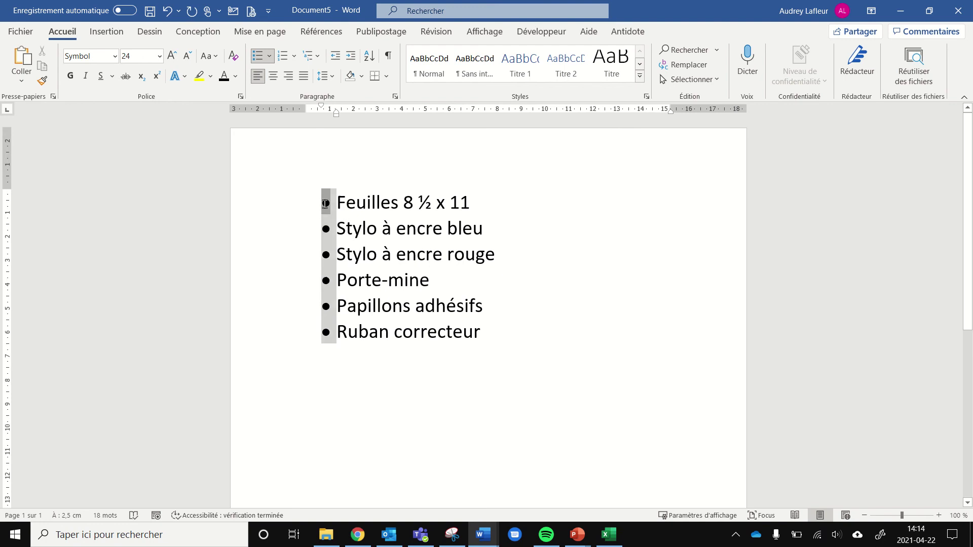
click(270, 56)
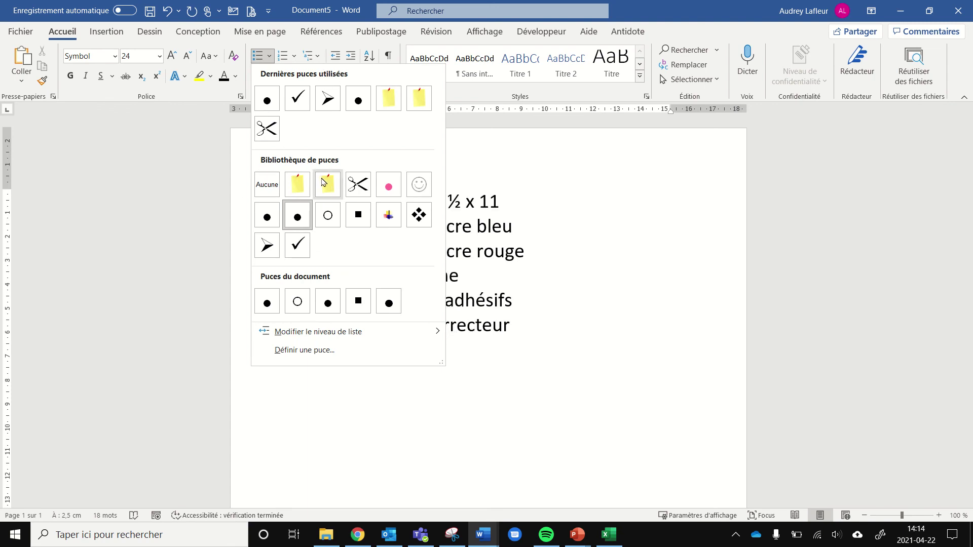
click(319, 351)
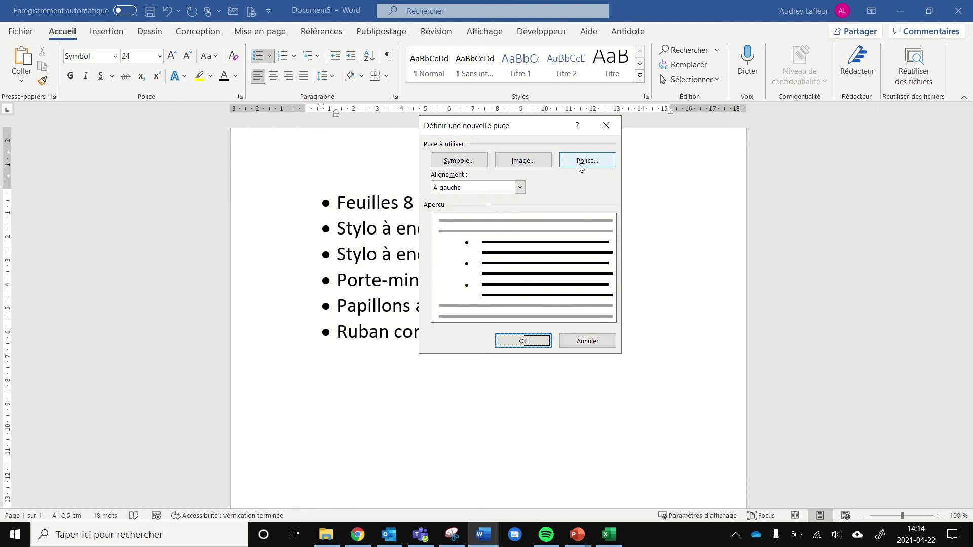
- Open the symbol choices for the new bullet and set the symbol font to Wingdings
click(457, 161)
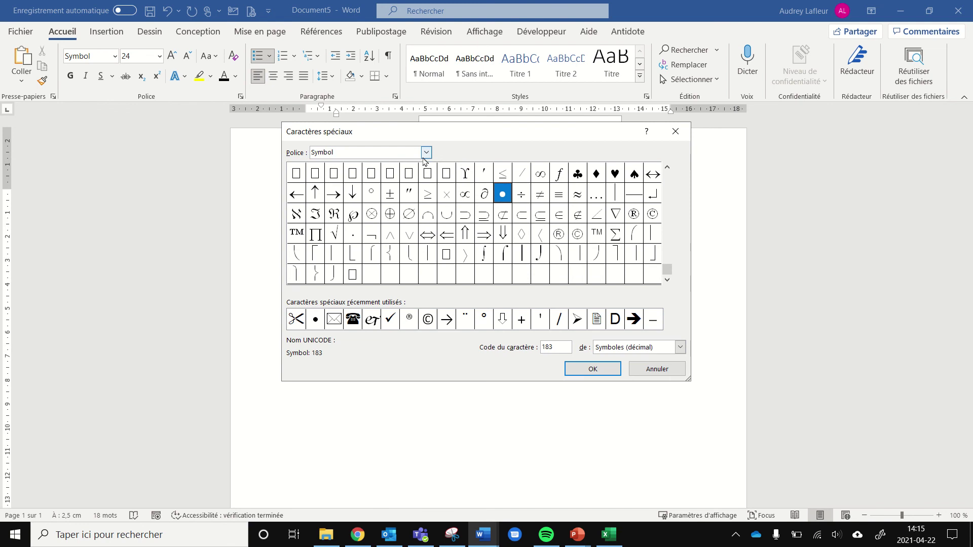
click(426, 153)
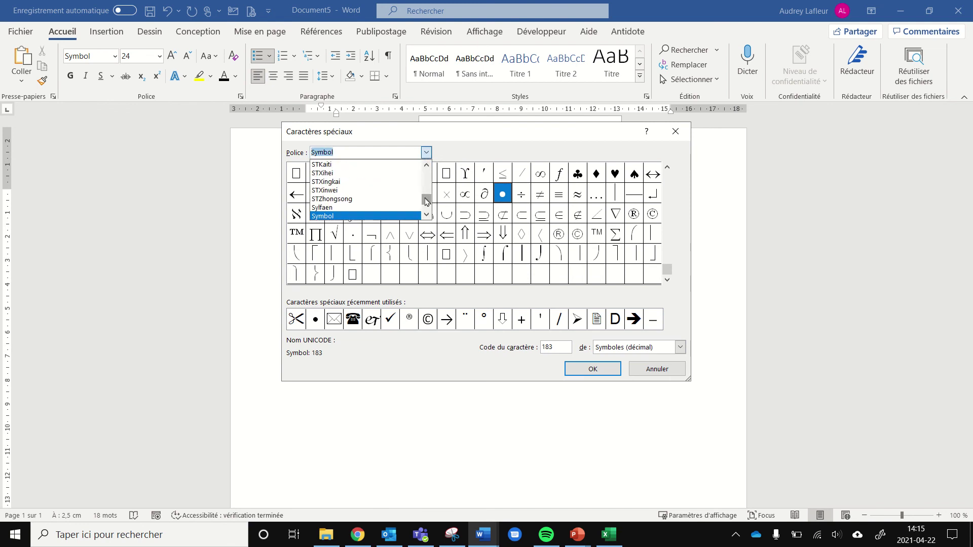
drag(427, 198, 426, 200)
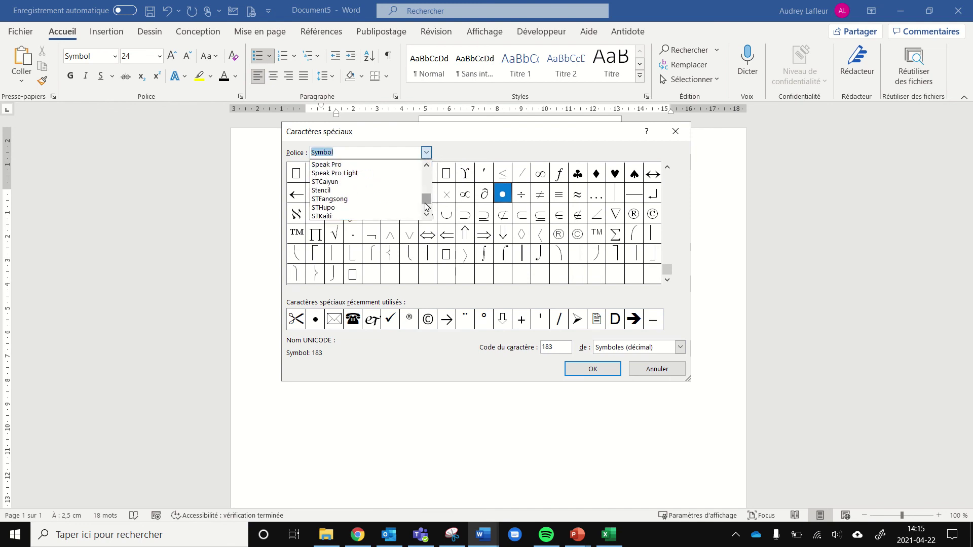
click(427, 216)
click(426, 216)
click(427, 215)
click(426, 215)
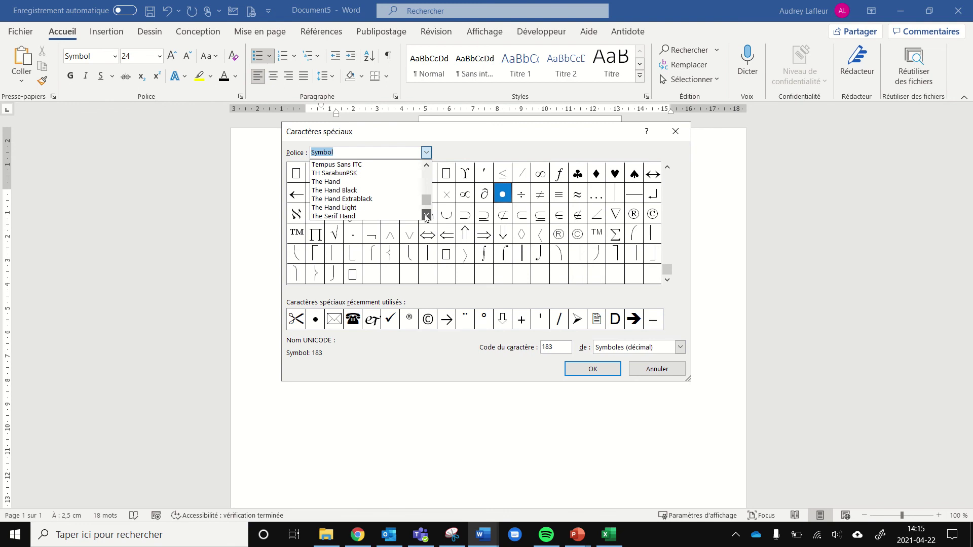
click(427, 215)
click(427, 216)
click(427, 215)
click(427, 215)
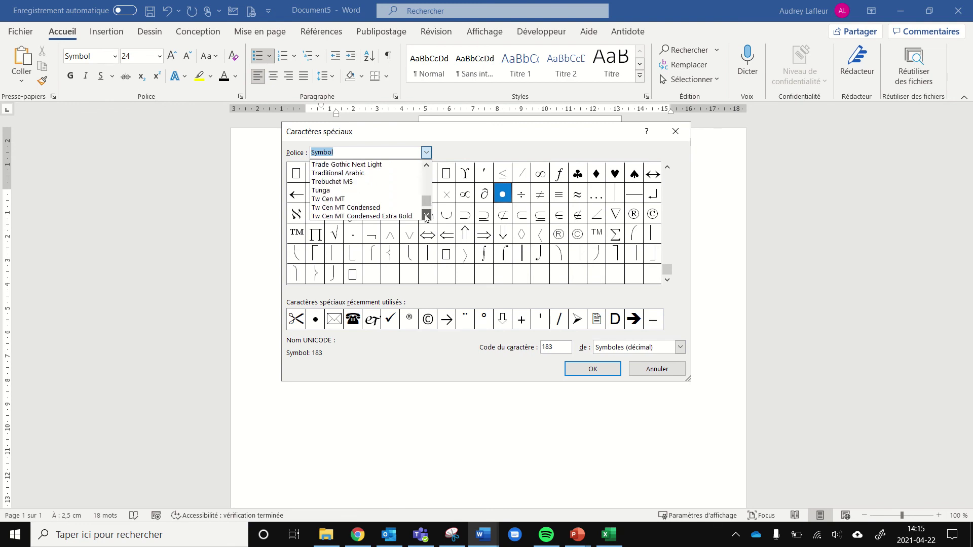
click(427, 215)
click(427, 215)
click(426, 216)
click(427, 215)
click(426, 216)
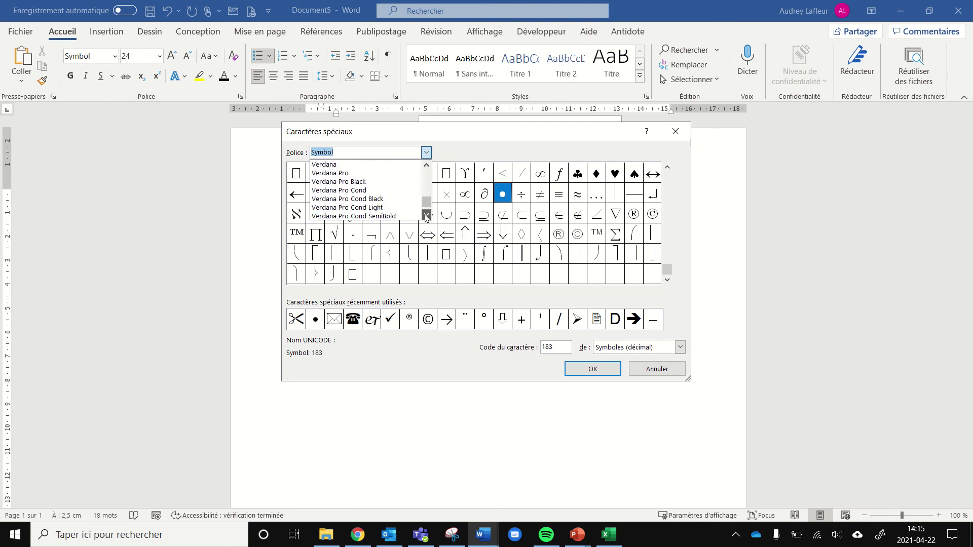
click(426, 215)
click(426, 215)
click(427, 215)
click(427, 216)
click(427, 216)
click(426, 216)
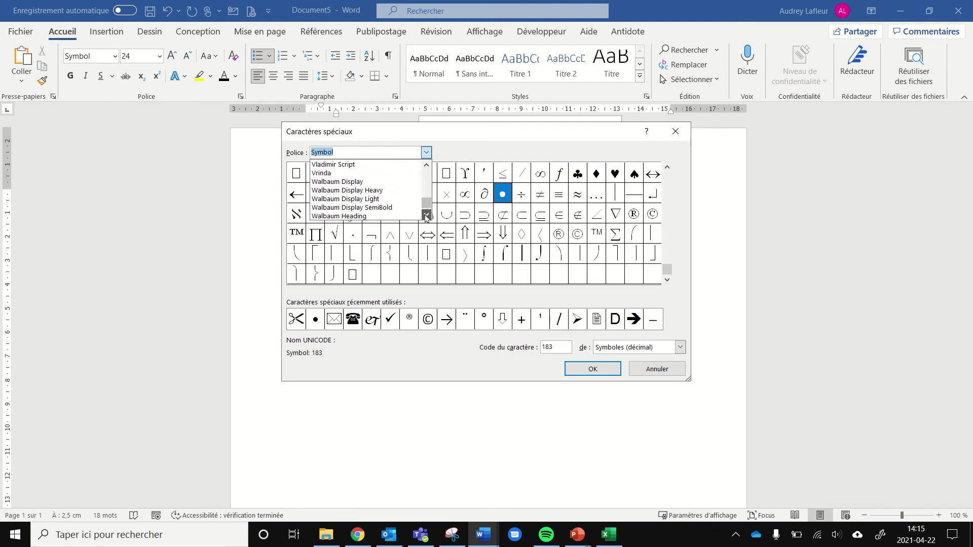
click(427, 215)
click(427, 215)
click(426, 215)
click(426, 215)
click(426, 215)
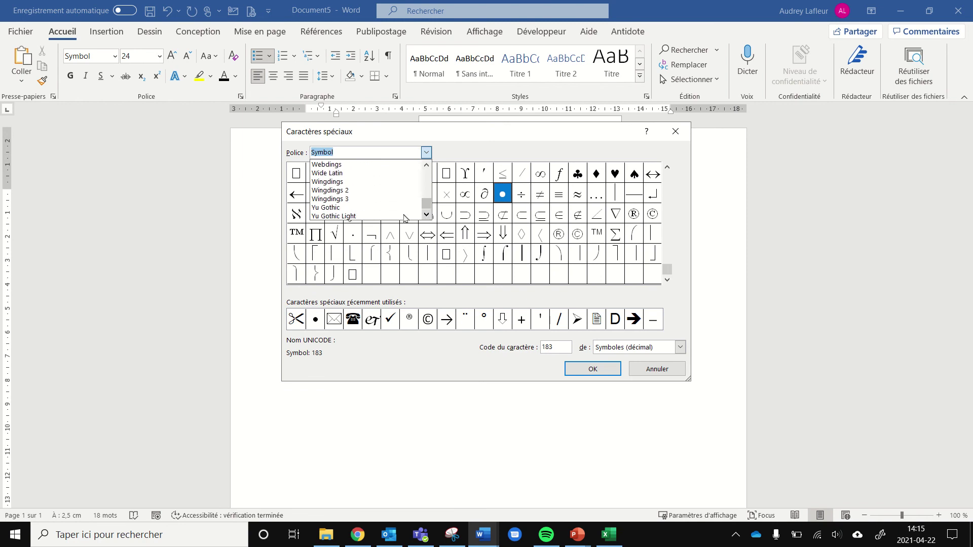
click(317, 181)
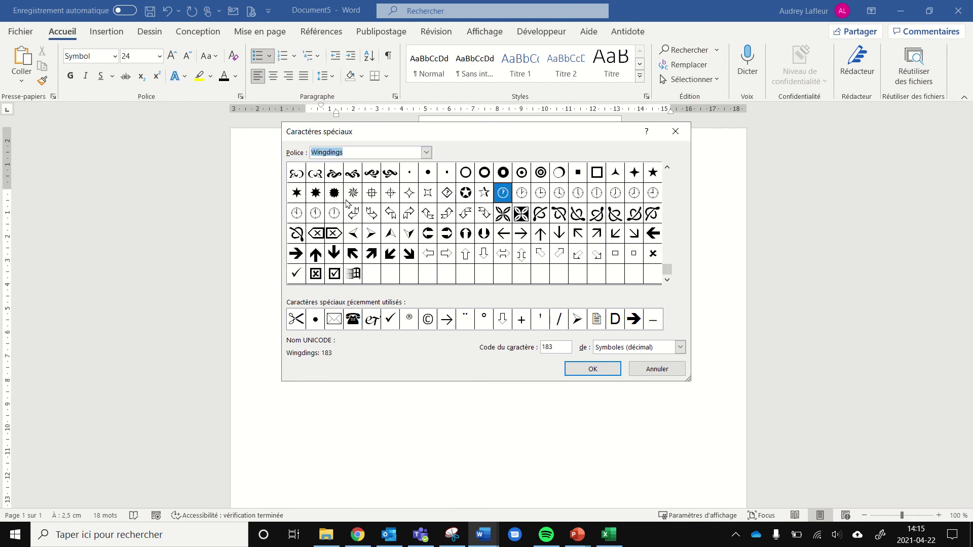
- Choose the solid five-pointed star, character code 171, as the symbol for the new bullet
click(335, 195)
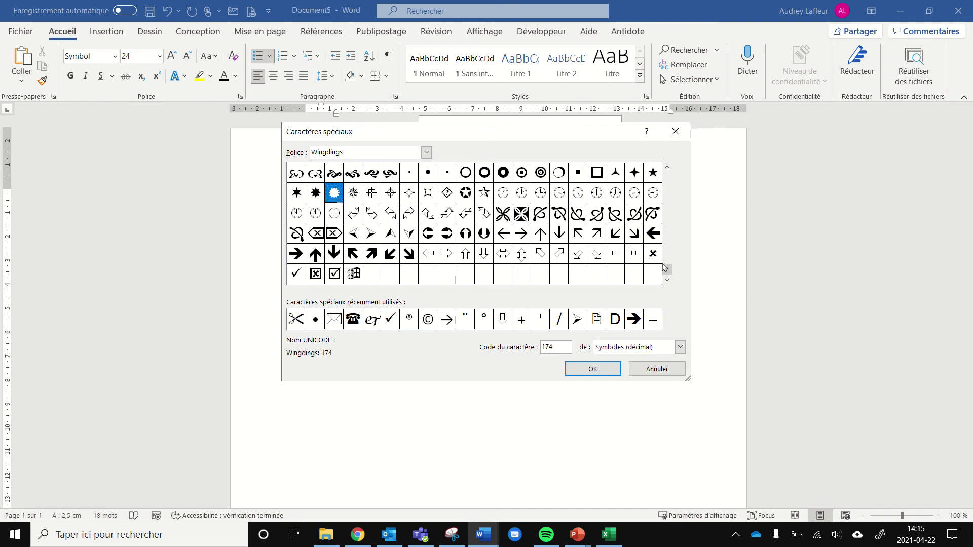
drag(665, 267, 667, 242)
click(653, 215)
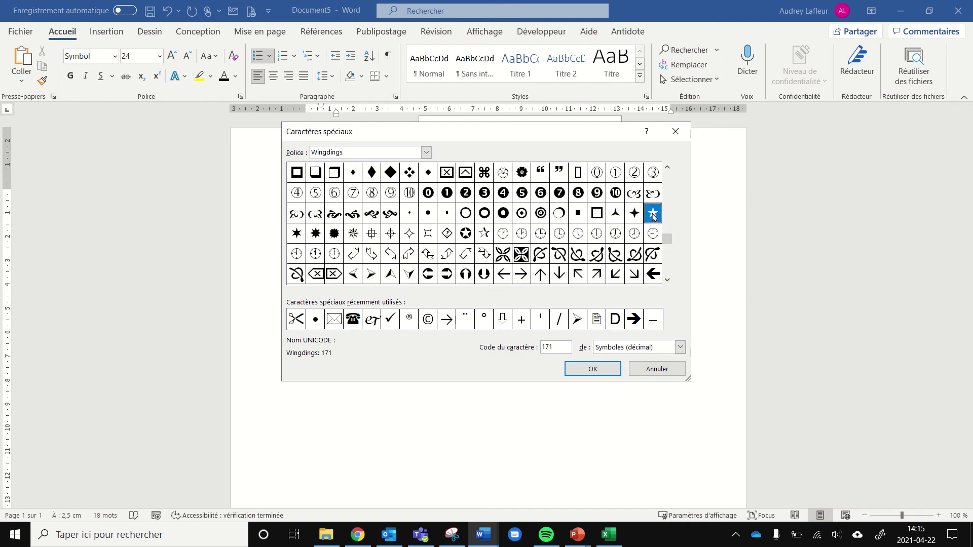
click(591, 369)
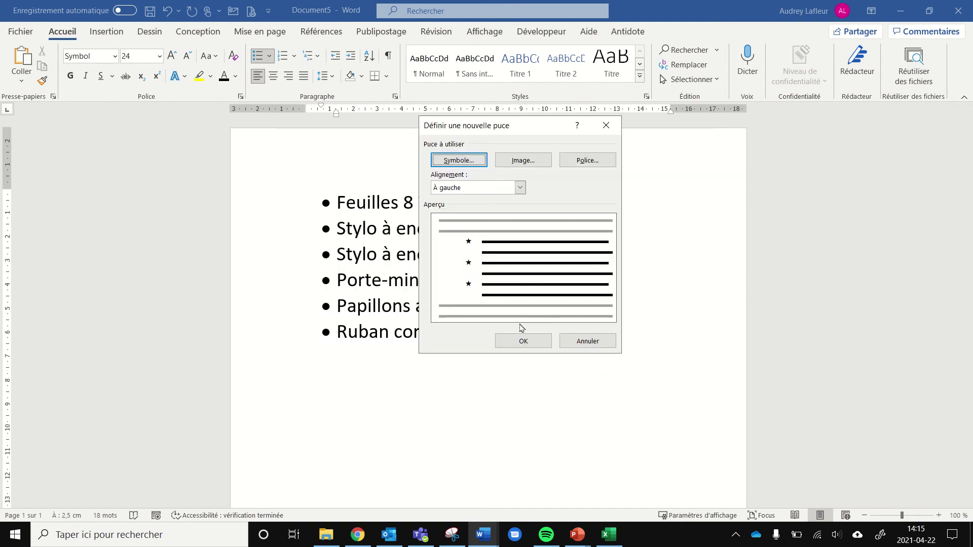
- Apply the star bullet to the supplies list, and open a new bullet definition for the list's bullets
click(524, 341)
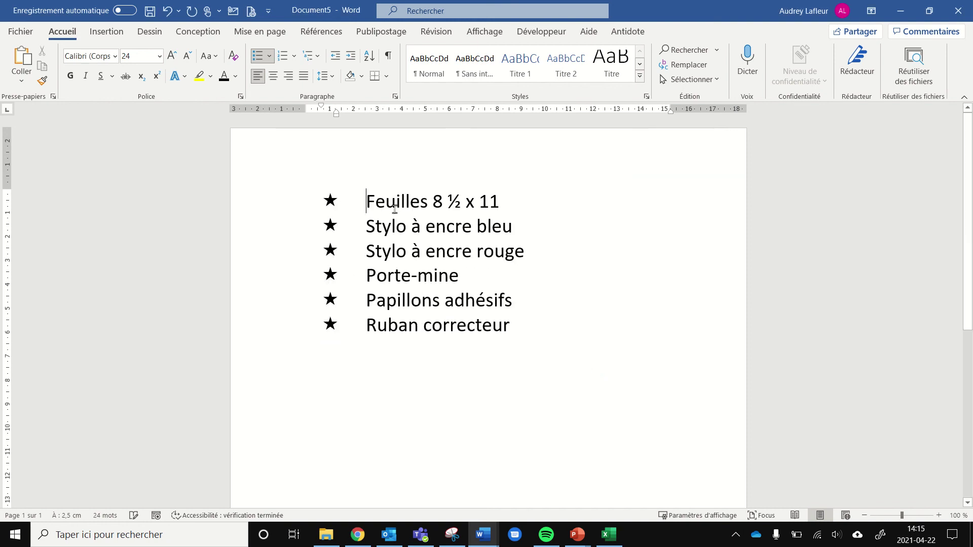
click(329, 199)
click(270, 57)
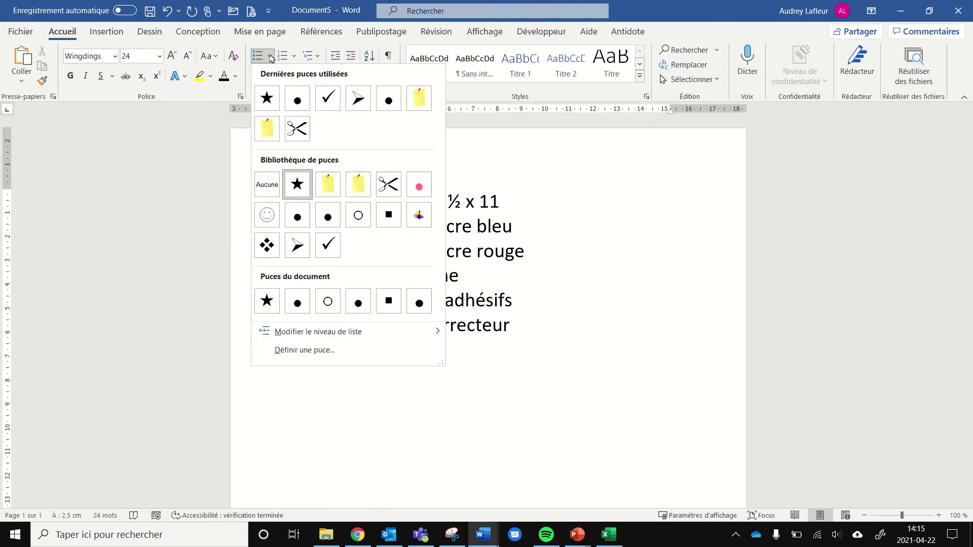
click(309, 350)
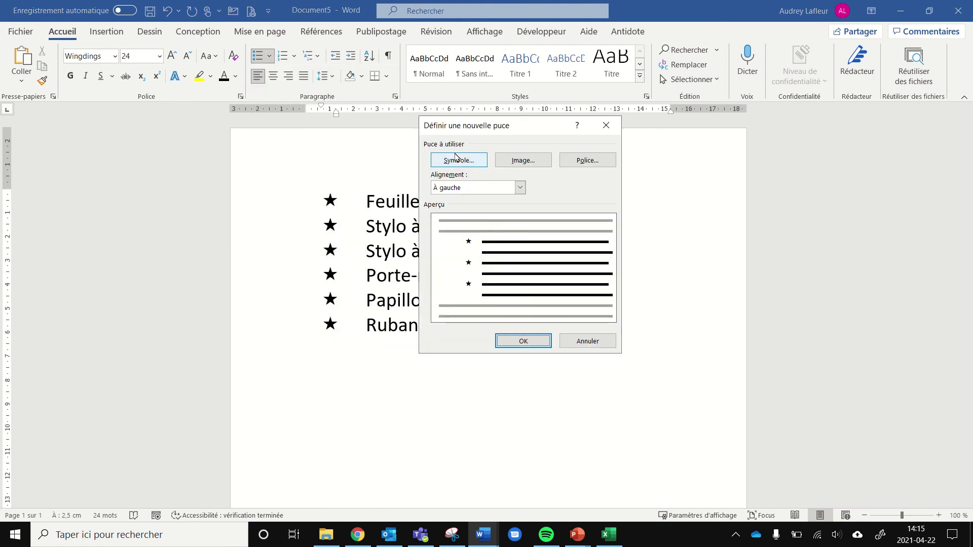
- View the image sources offered for a picture bullet and leave without choosing one
click(528, 161)
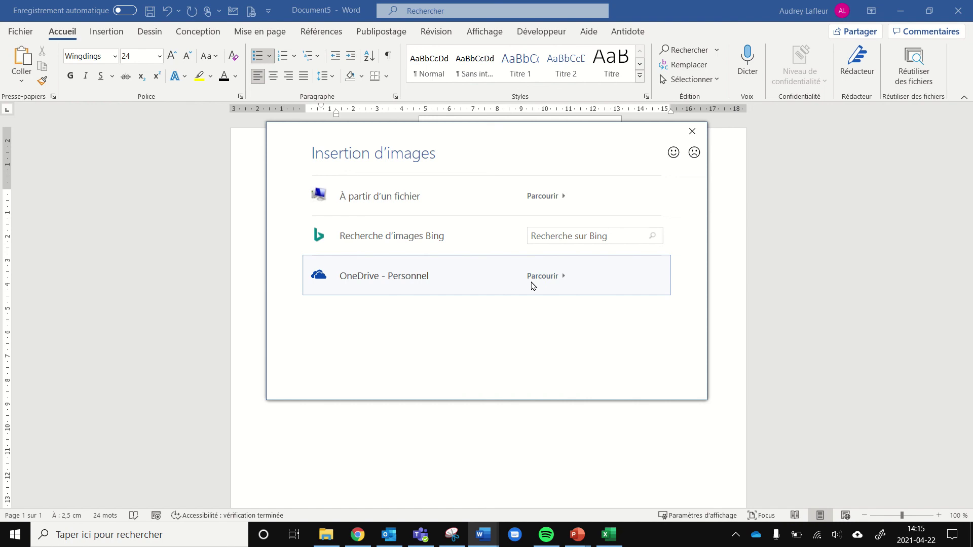
click(691, 133)
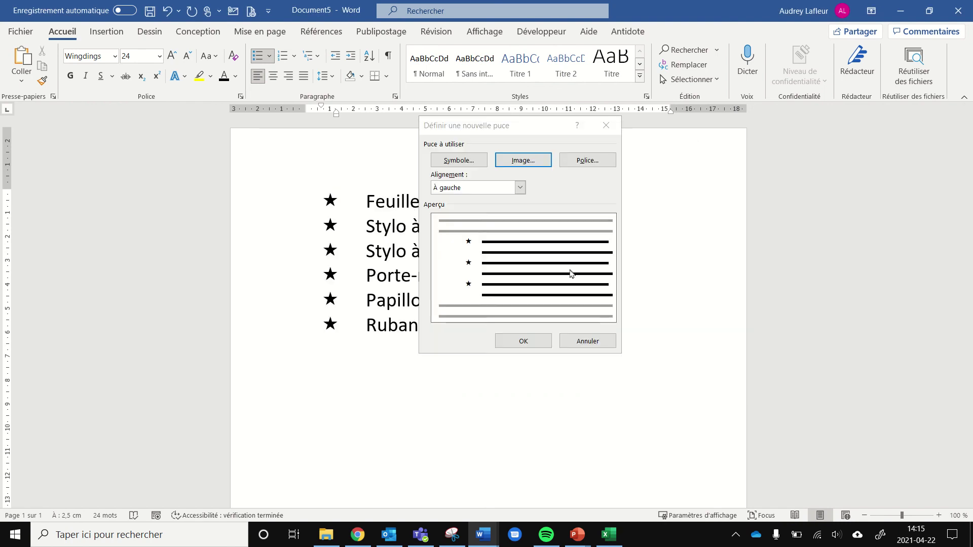
- Open the font settings of the star bullet and set its font color to the green theme color
click(586, 160)
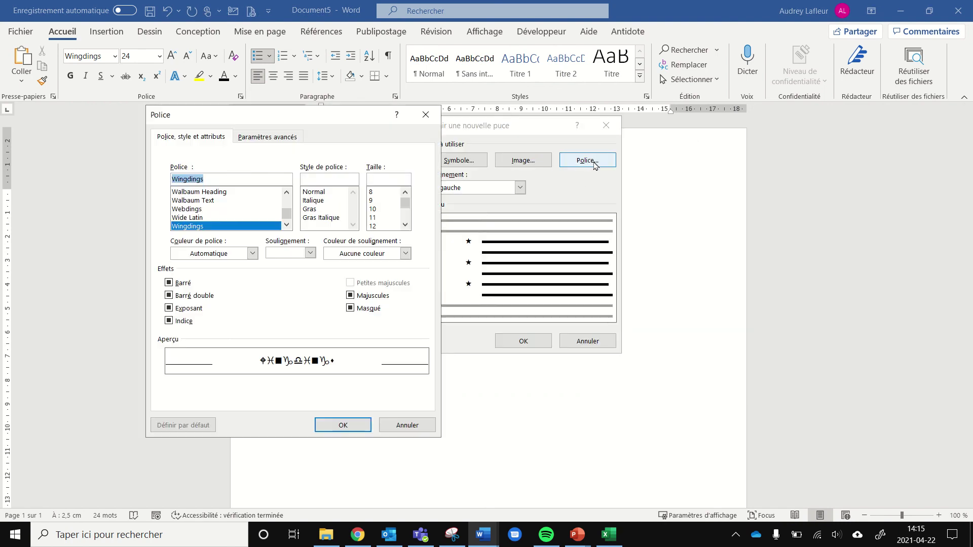
drag(299, 118, 393, 119)
click(347, 254)
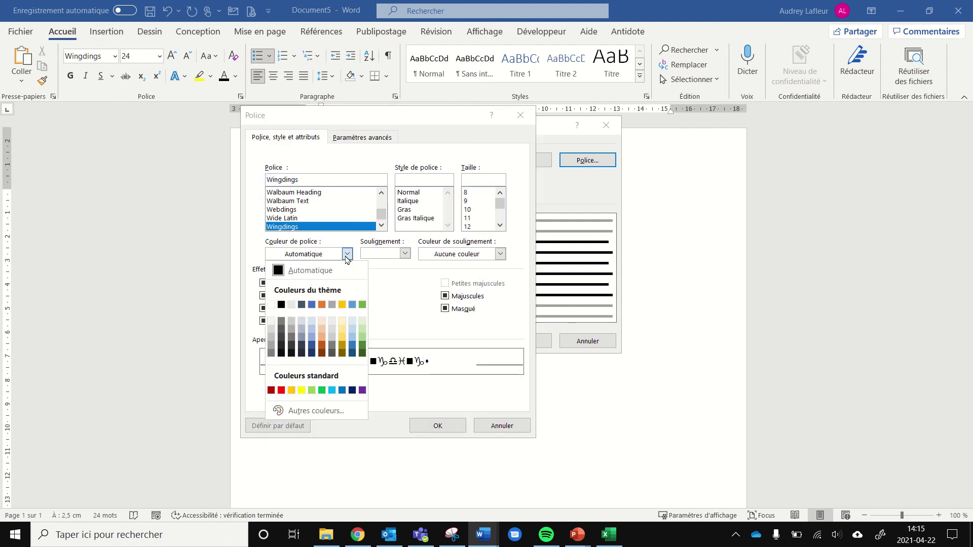
click(362, 305)
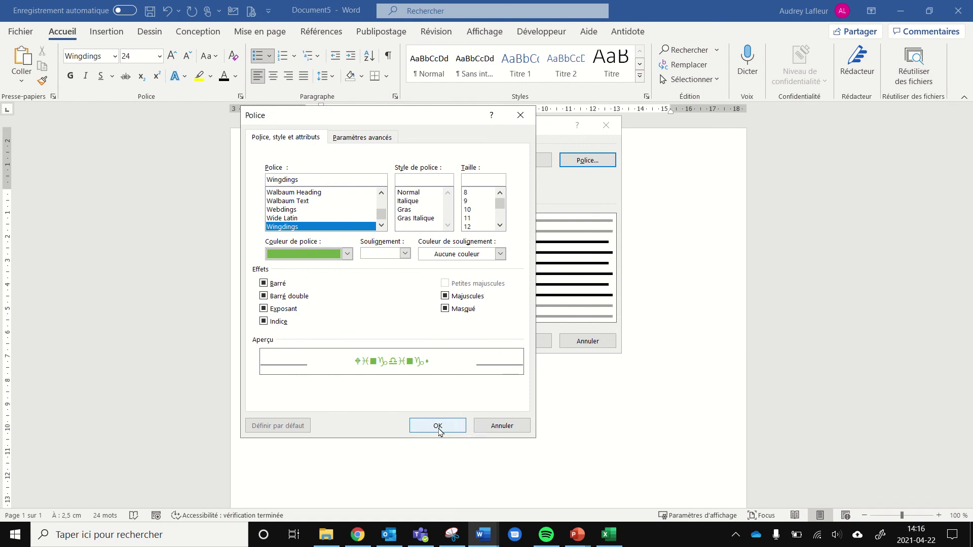
- Check the underline style and underline color choices for the bullet, and apply the green star bullet definition to the list
click(405, 254)
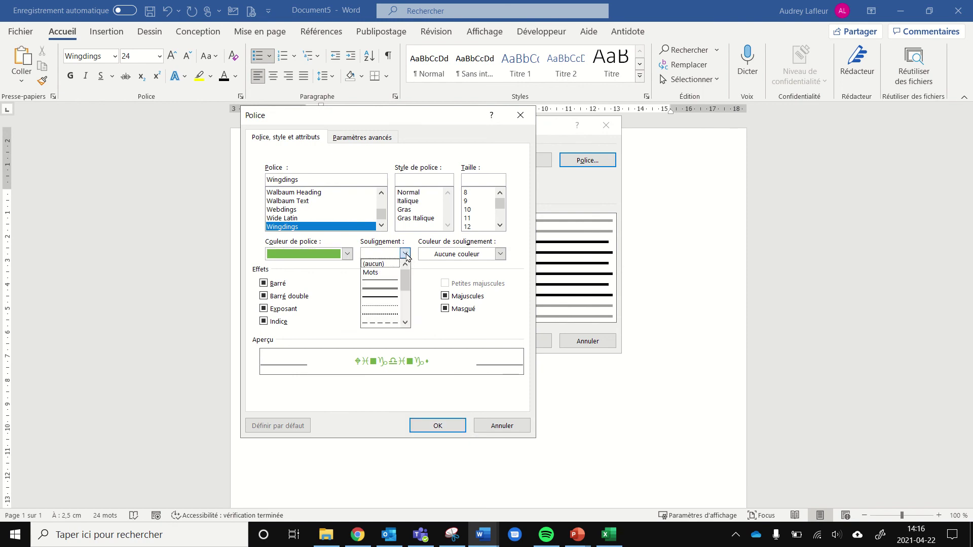
click(405, 254)
click(500, 254)
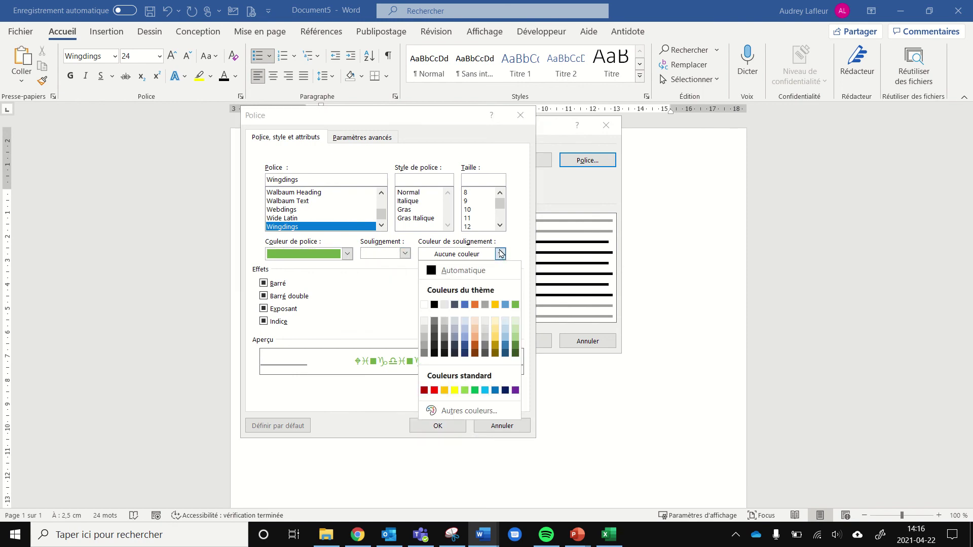
click(500, 255)
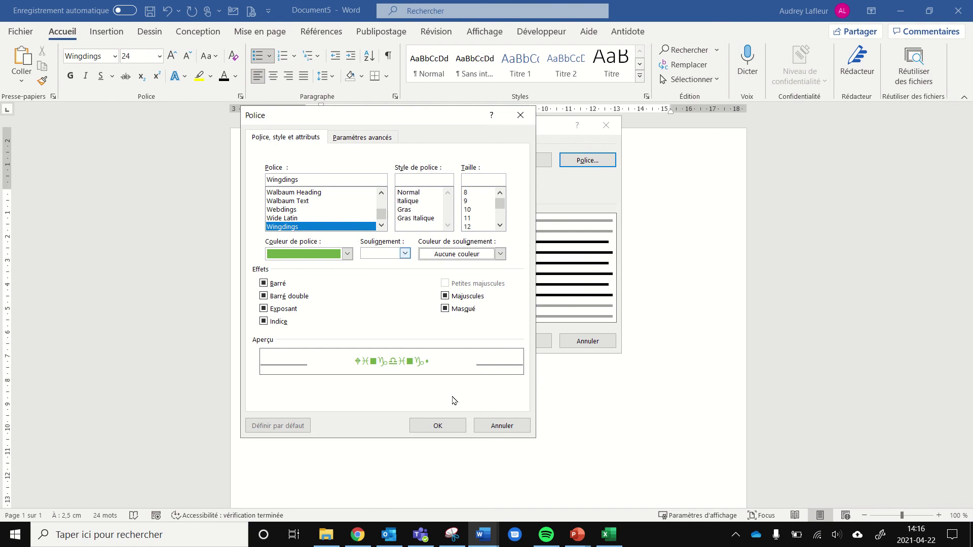
click(439, 426)
click(527, 341)
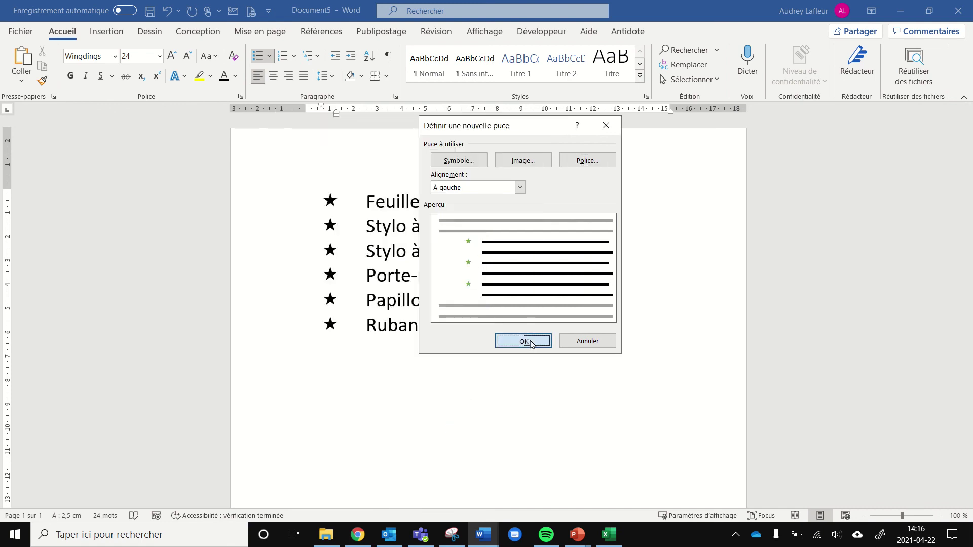